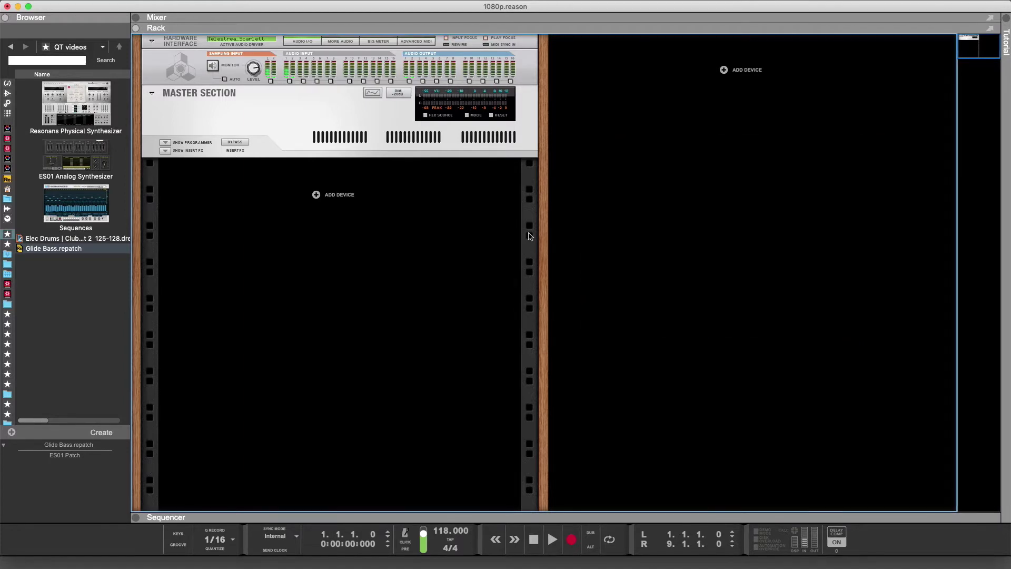
# - Add an ES01 Analog Synthesizer to the empty rack and load the Glide Bass patch into it
pyautogui.moveTo(76, 156); pyautogui.dragTo(345, 218)
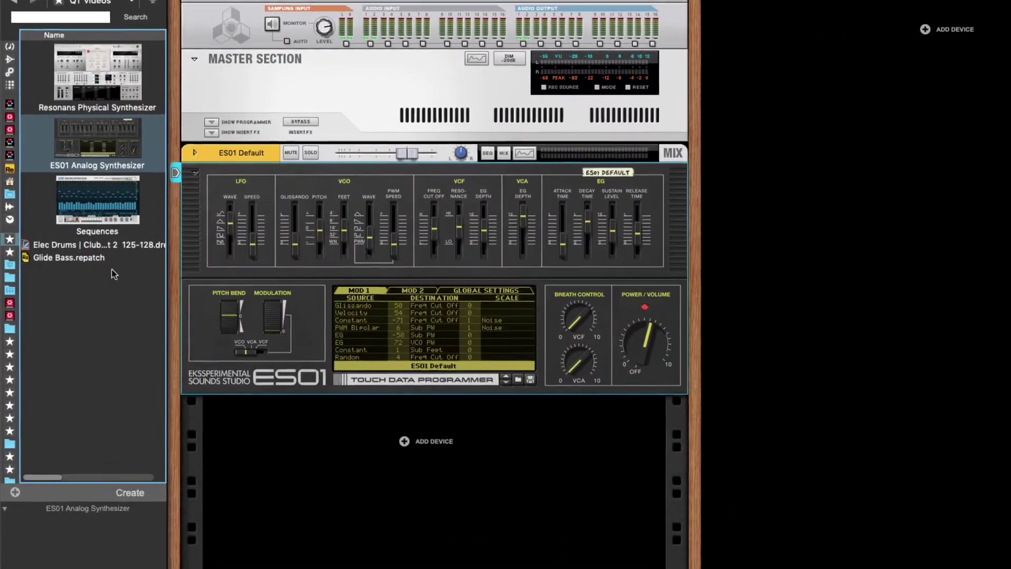
pyautogui.click(53, 255)
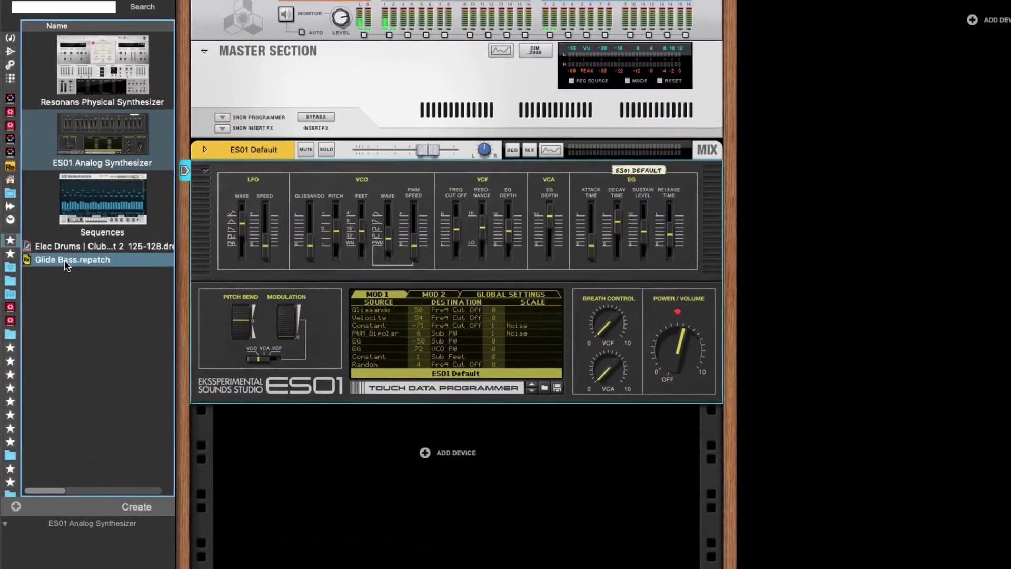
pyautogui.moveTo(67, 264); pyautogui.dragTo(482, 287)
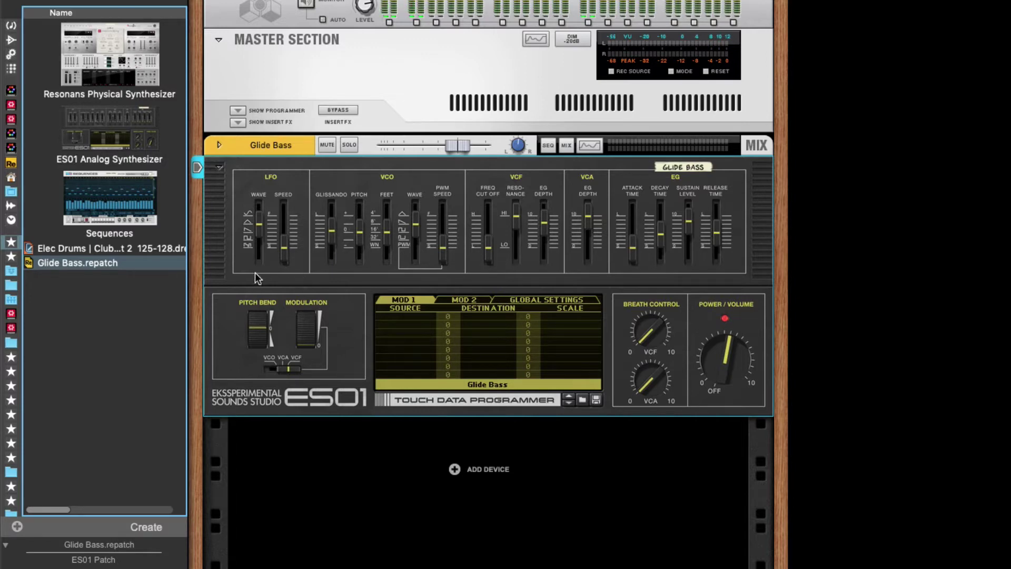
# - Add the Sequences player to the Glide Bass synth and step-record the notes C2, C2, A#2 and C3 on steps 1 to 4
pyautogui.click(114, 210)
pyautogui.moveTo(109, 208); pyautogui.dragTo(485, 155)
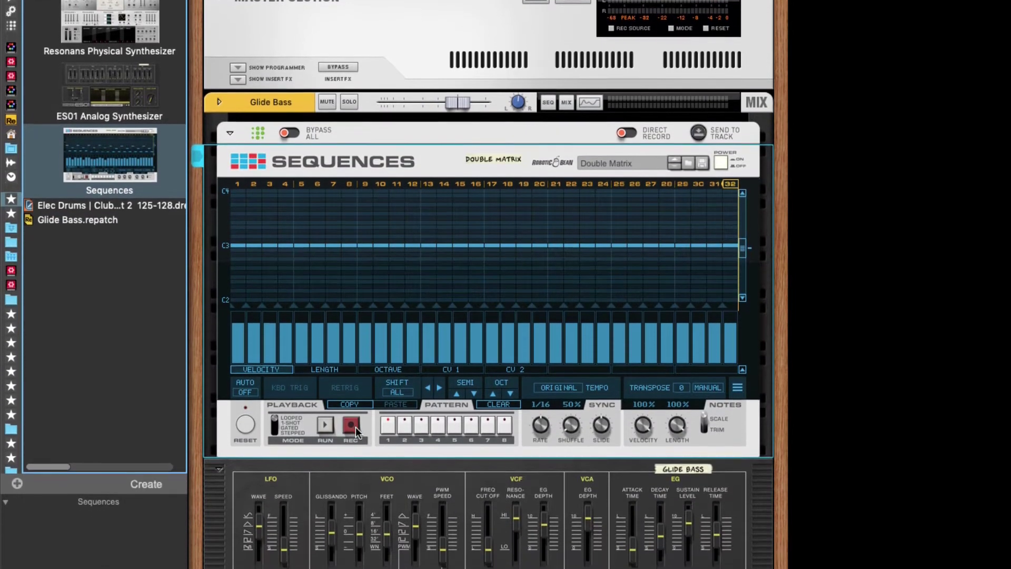
pyautogui.click(352, 463)
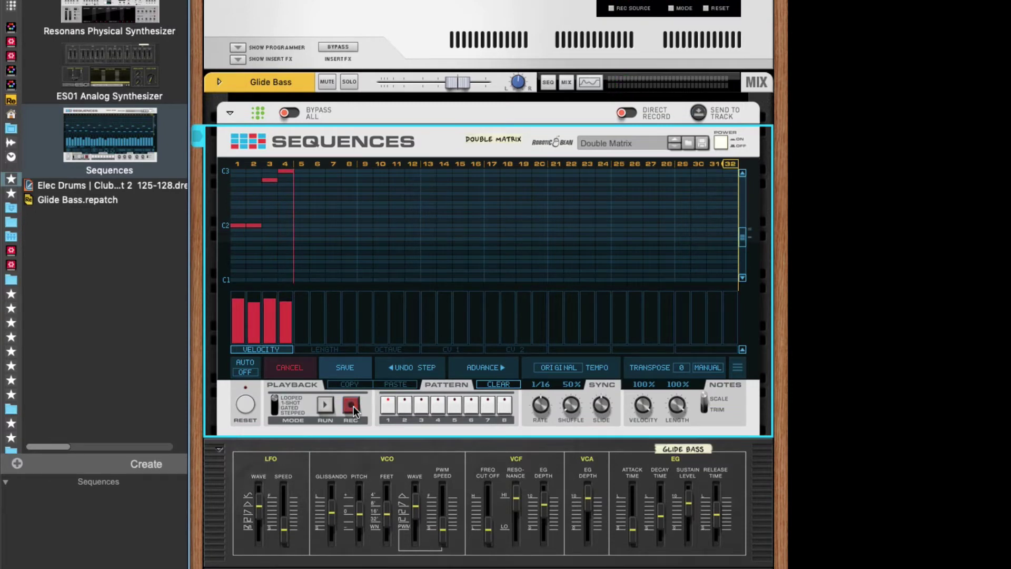
pyautogui.click(353, 406)
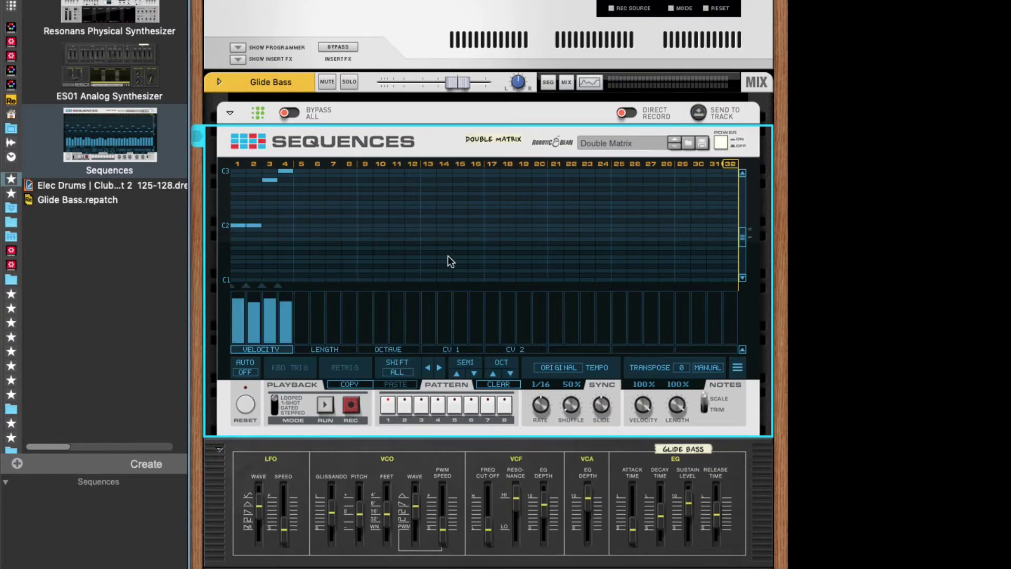
# - Shorten the pattern to 8 steps and, during playback, spread the four notes onto steps 1, 3, 5 and 7
pyautogui.moveTo(715, 177)
pyautogui.mouseDown()
pyautogui.moveTo(354, 178)
pyautogui.moveTo(363, 184)
pyautogui.mouseUp()
pyautogui.press('space')
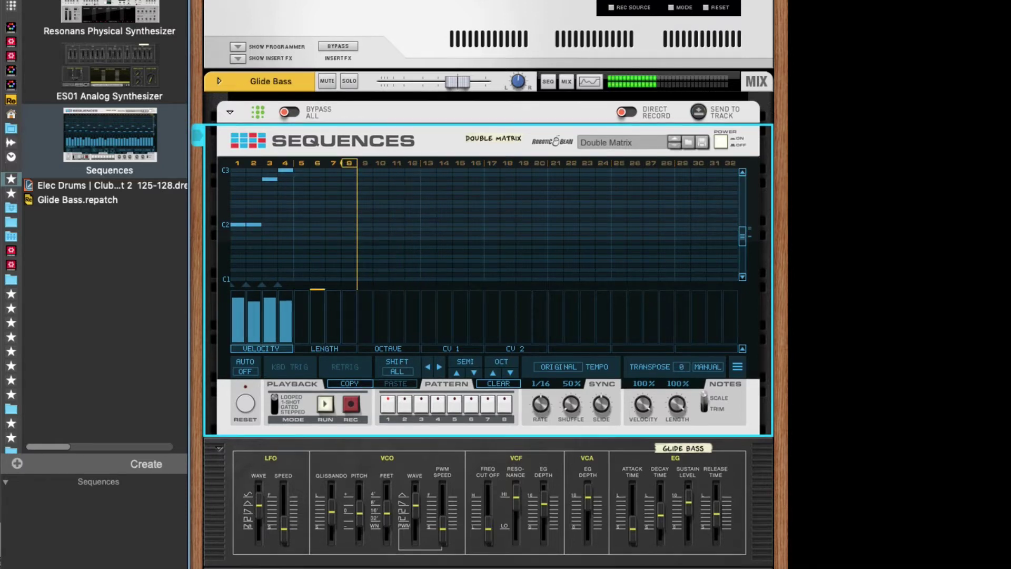
pyautogui.moveTo(246, 285); pyautogui.dragTo(327, 286)
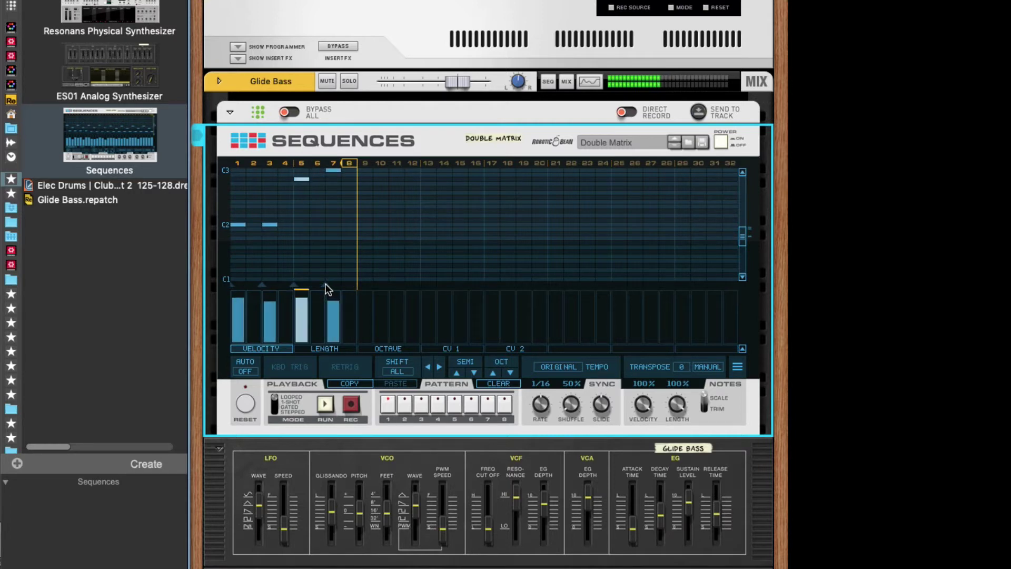
# - Lengthen the notes on steps 3 and 7 to two steps each, and stop playback
pyautogui.moveTo(271, 224); pyautogui.dragTo(290, 223)
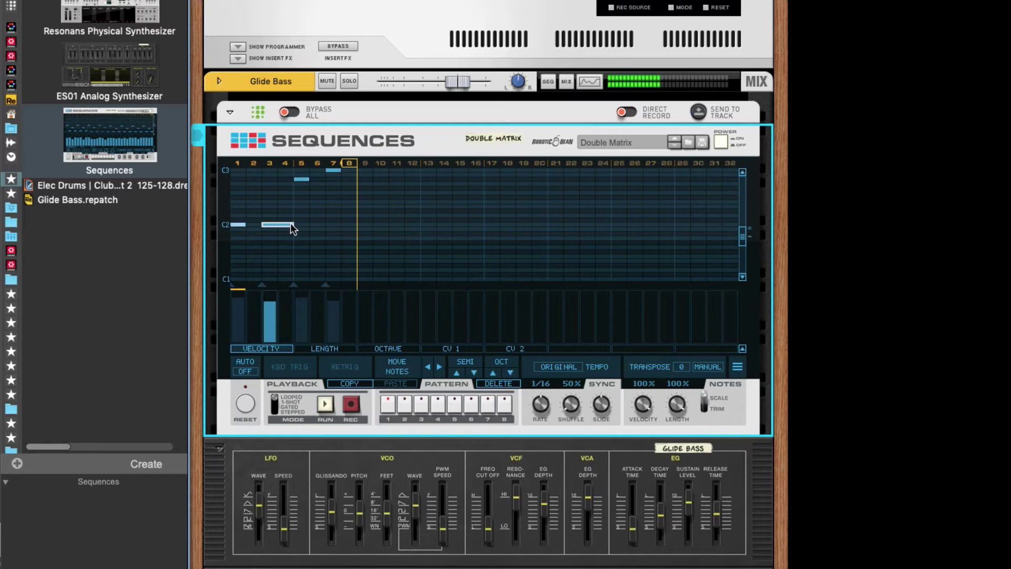
pyautogui.click(337, 169)
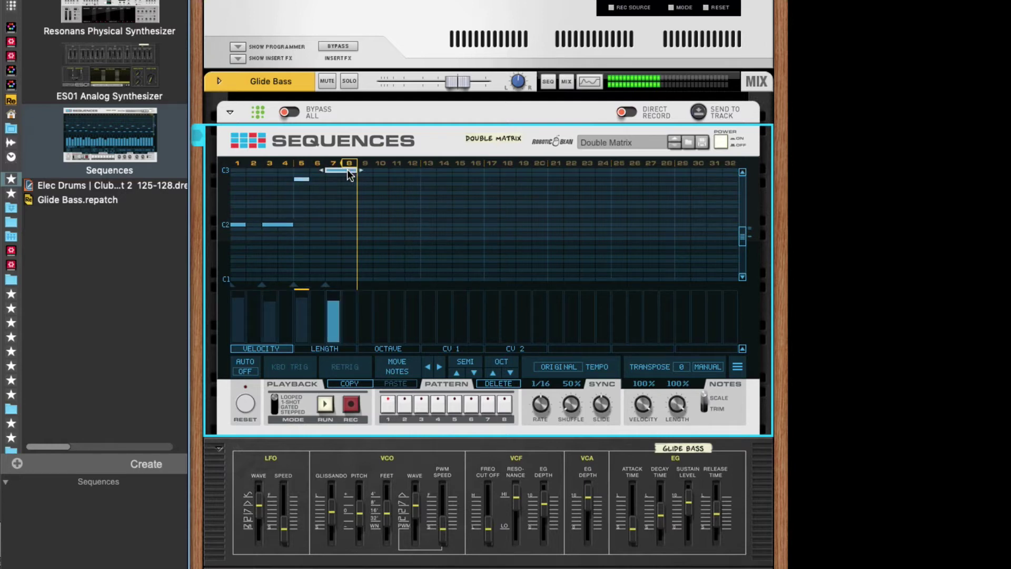
pyautogui.moveTo(347, 169); pyautogui.dragTo(359, 170)
pyautogui.click(441, 230)
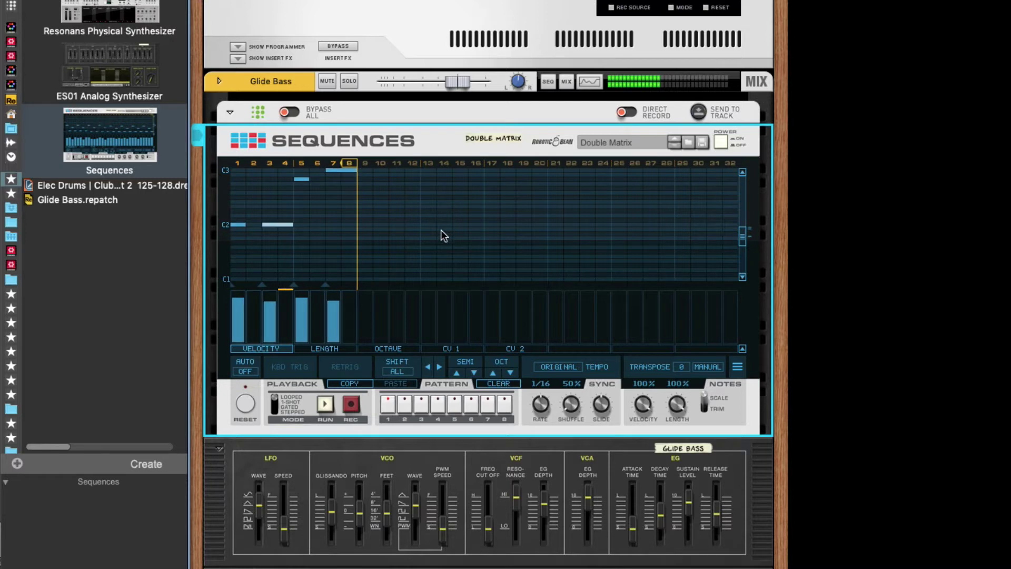
pyautogui.press('space')
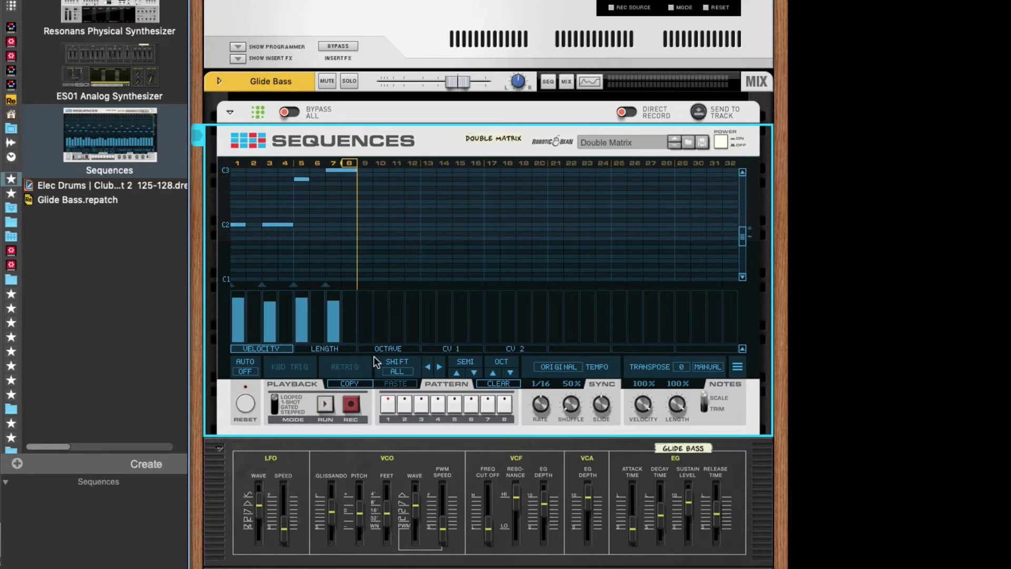
# - In the note length lane, tie the step 5 note into the following note and audition the pattern
pyautogui.click(334, 349)
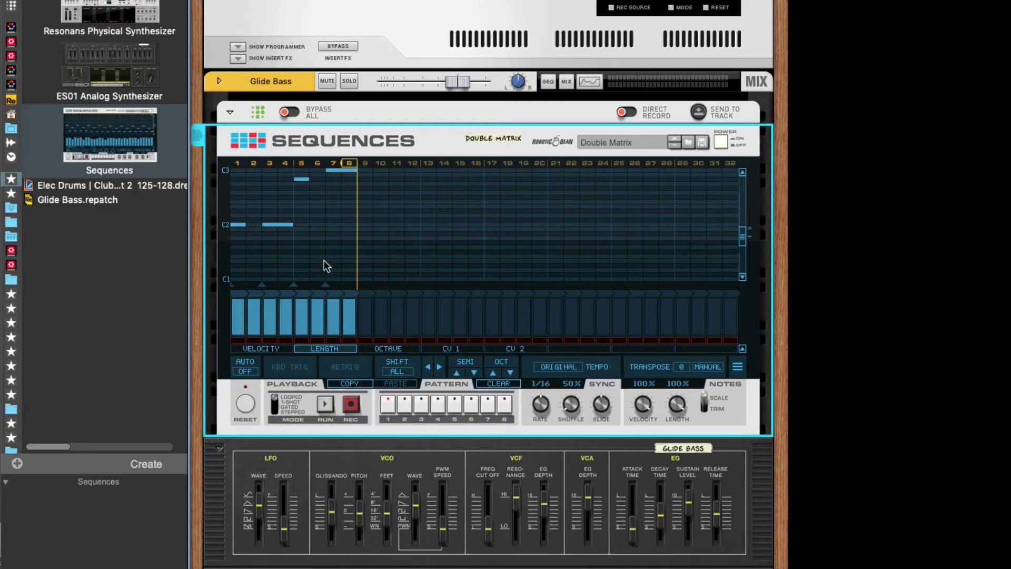
pyautogui.click(303, 293)
pyautogui.press('space')
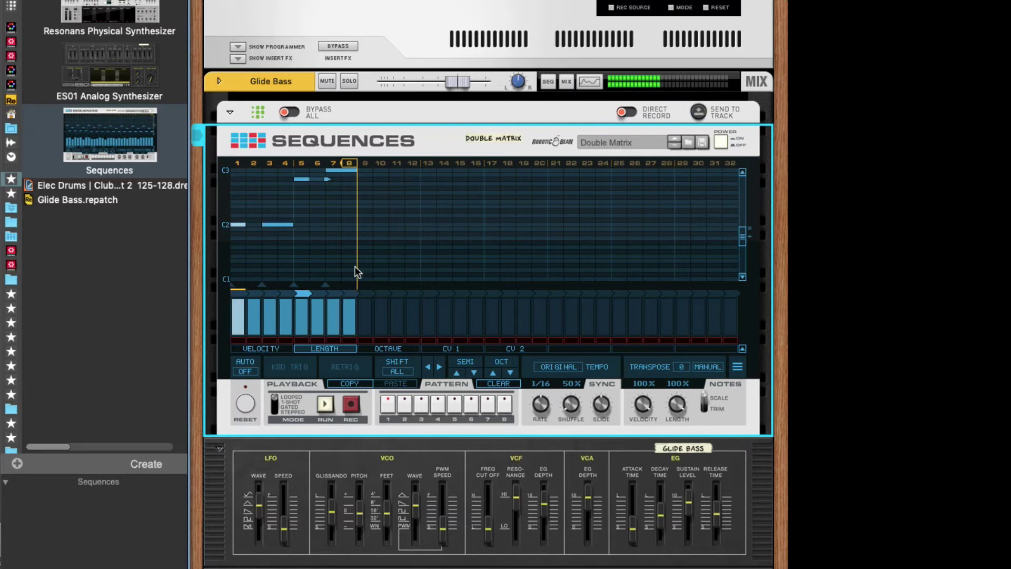
pyautogui.press('space')
# - Duplicate the 8-step pattern to fill 16 steps and start playback
pyautogui.click(738, 366)
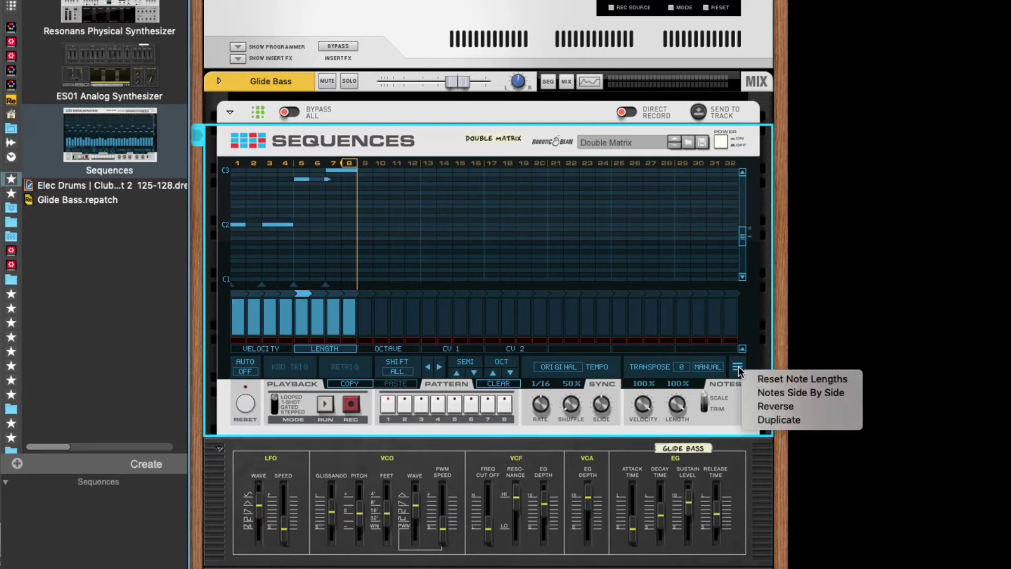
pyautogui.click(779, 420)
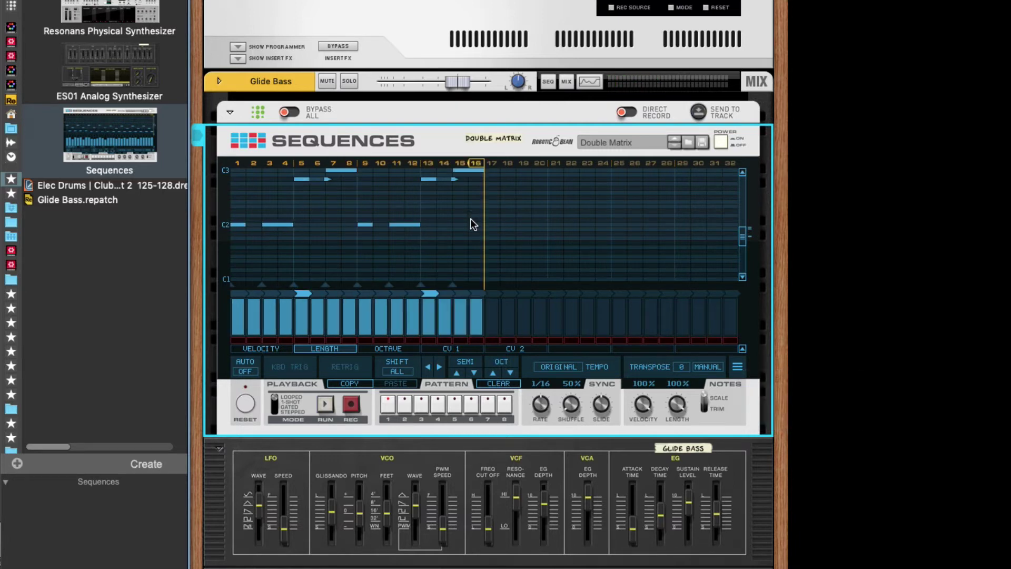
pyautogui.press('space')
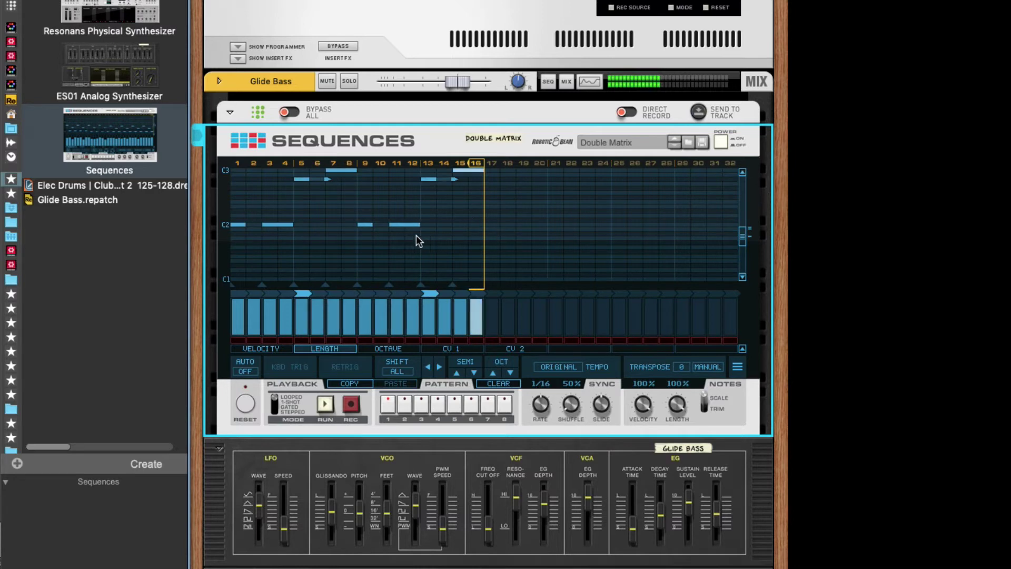
# - Tie the duplicated two-step C2 note on step 11 into the following note, and stop playback
pyautogui.click(409, 225)
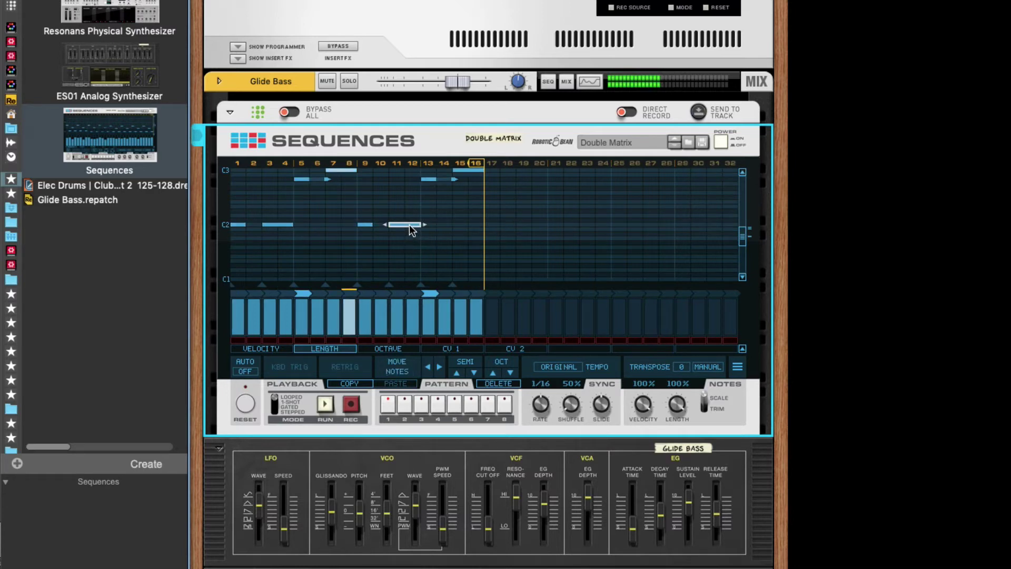
pyautogui.click(396, 292)
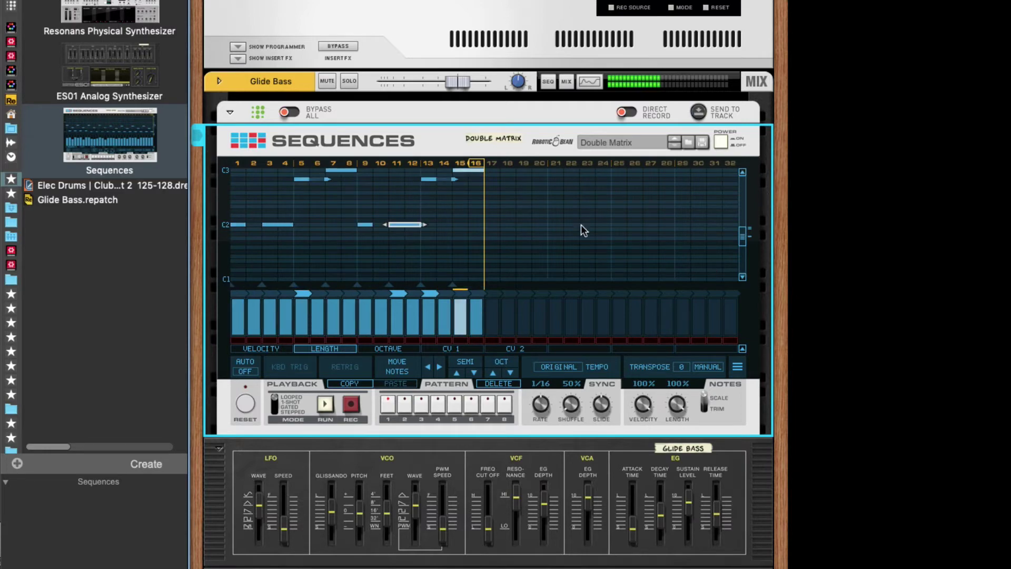
pyautogui.press('space')
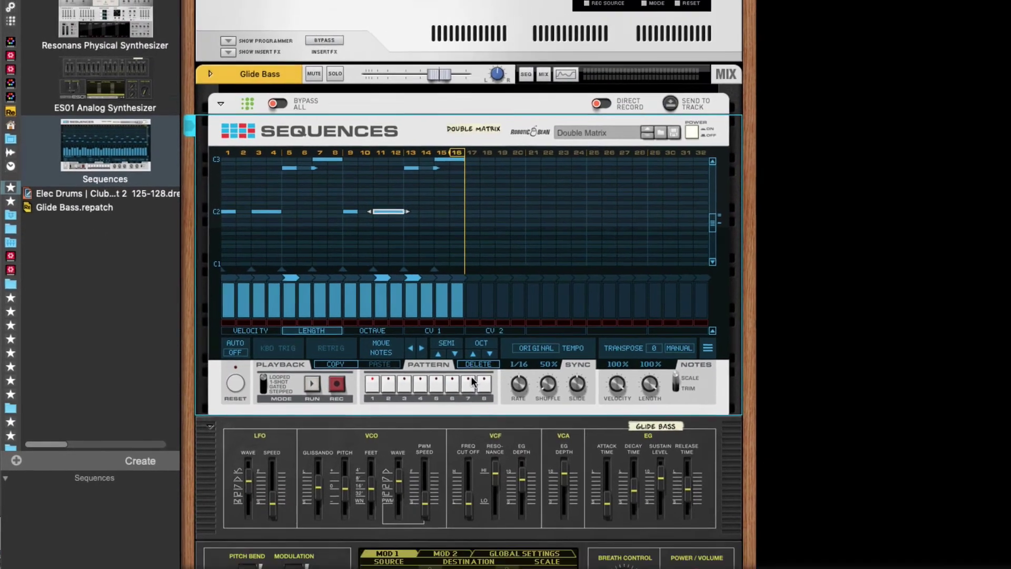
# - Add the Elec Drums | Club Set 2 125-128 Dr. OctoRex patch below the synth and play the song from the start
pyautogui.scroll(-5, 433, 377)
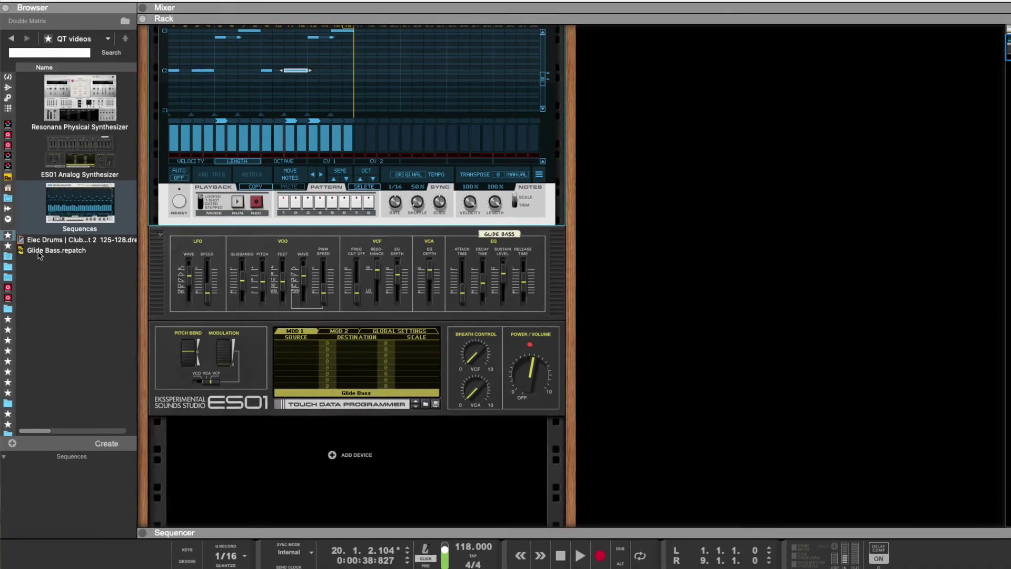
pyautogui.moveTo(48, 240); pyautogui.dragTo(267, 440)
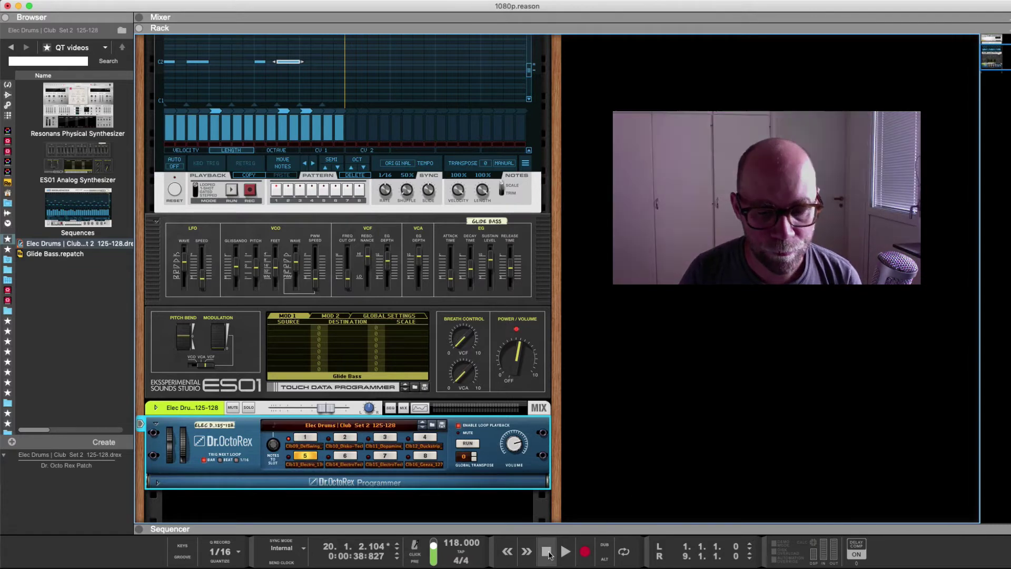
pyautogui.click(547, 553)
pyautogui.click(565, 551)
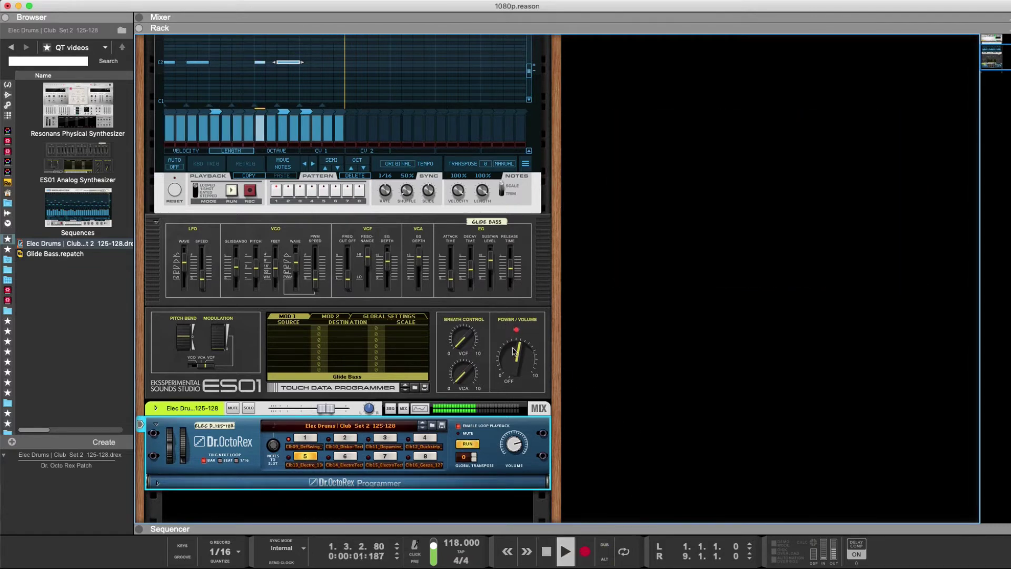
# - With the pattern playing, shorten the step lengths of the C2 notes on steps 1 and 9 to about a quarter
pyautogui.scroll(10, 513, 351)
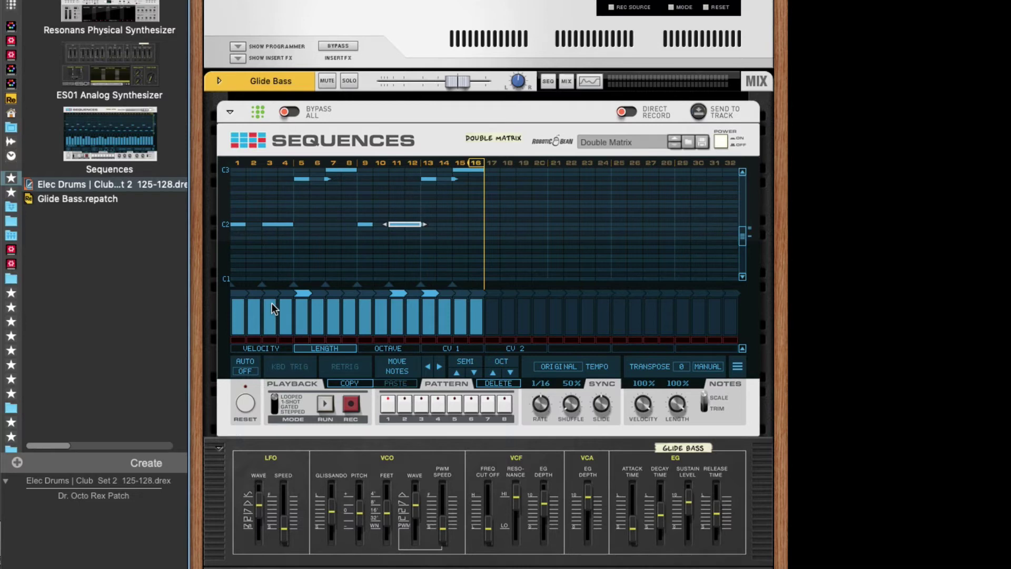
pyautogui.moveTo(270, 300)
pyautogui.mouseDown()
pyautogui.moveTo(267, 328)
pyautogui.moveTo(267, 282)
pyautogui.mouseUp()
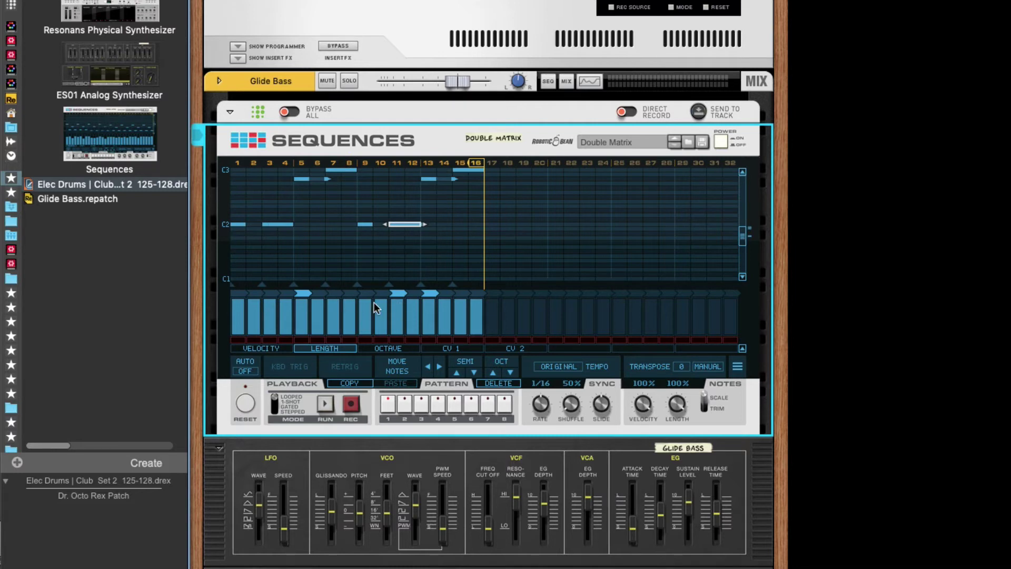
pyautogui.moveTo(364, 304); pyautogui.dragTo(362, 326)
pyautogui.press('space')
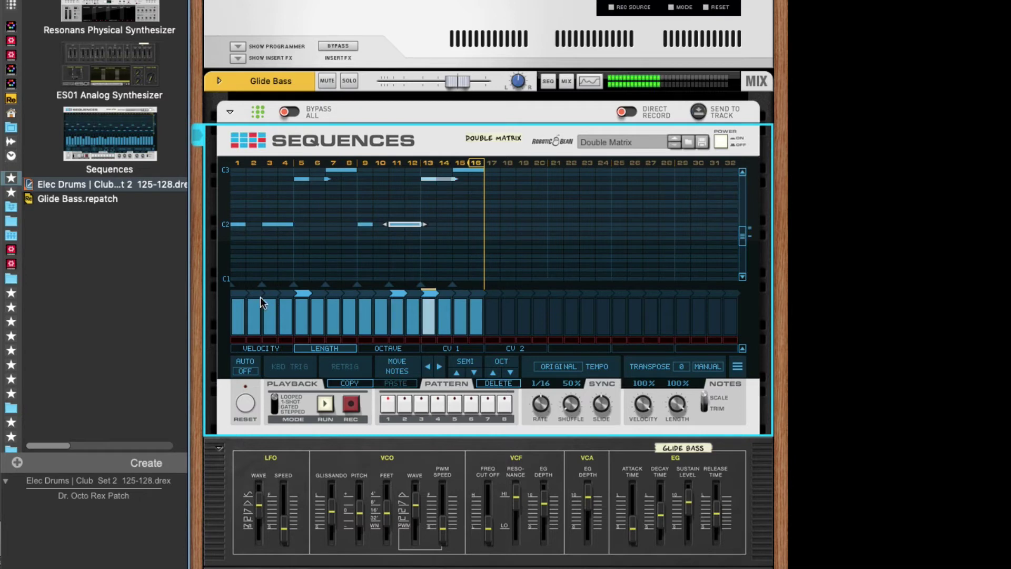
pyautogui.click(238, 314)
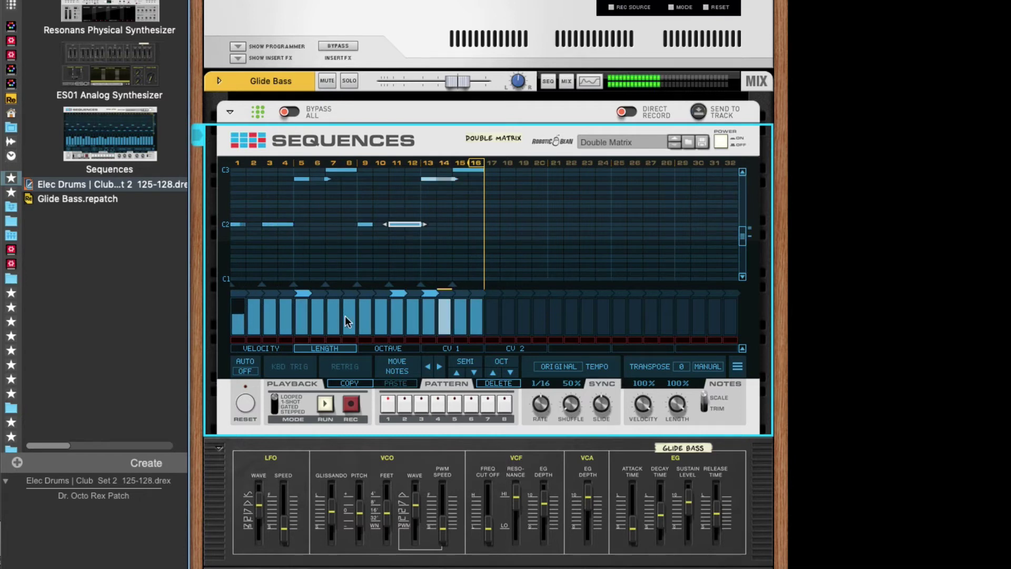
pyautogui.moveTo(238, 314); pyautogui.dragTo(236, 327)
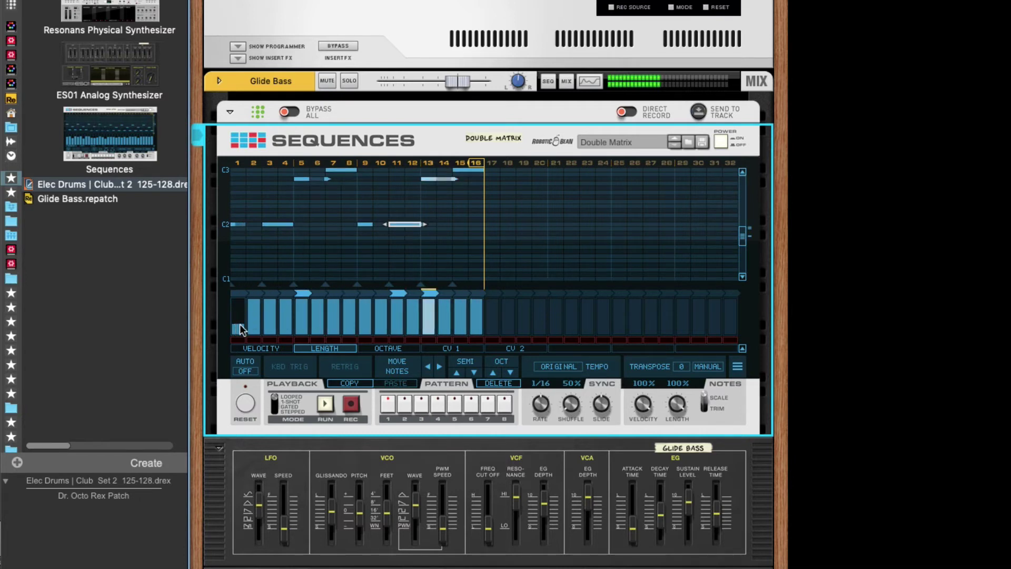
pyautogui.click(366, 311)
pyautogui.moveTo(366, 315); pyautogui.dragTo(365, 325)
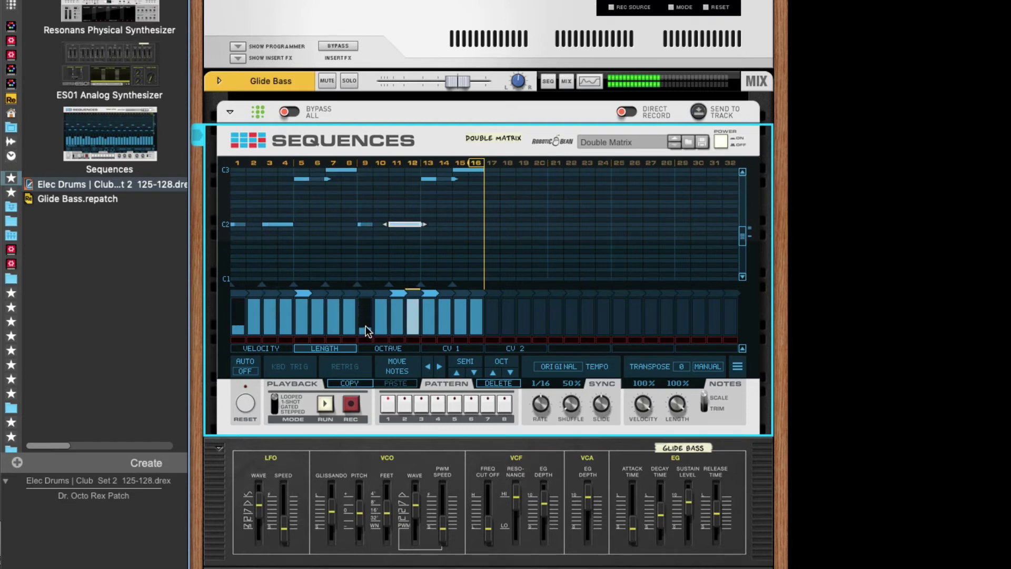
# - Slightly reduce the step lengths of the high C3 notes on steps 7 and 15
pyautogui.click(345, 299)
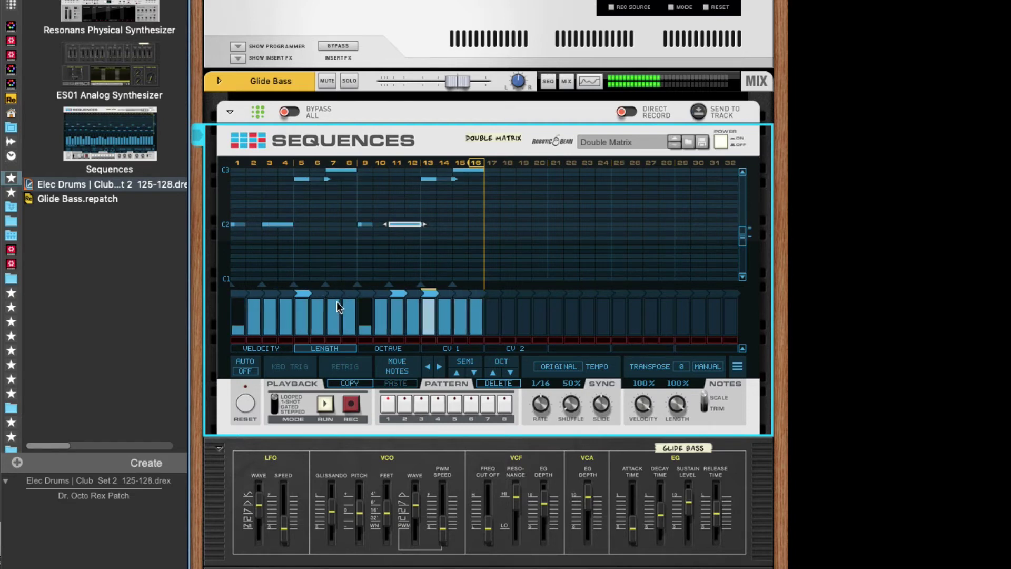
pyautogui.moveTo(333, 308); pyautogui.dragTo(334, 305)
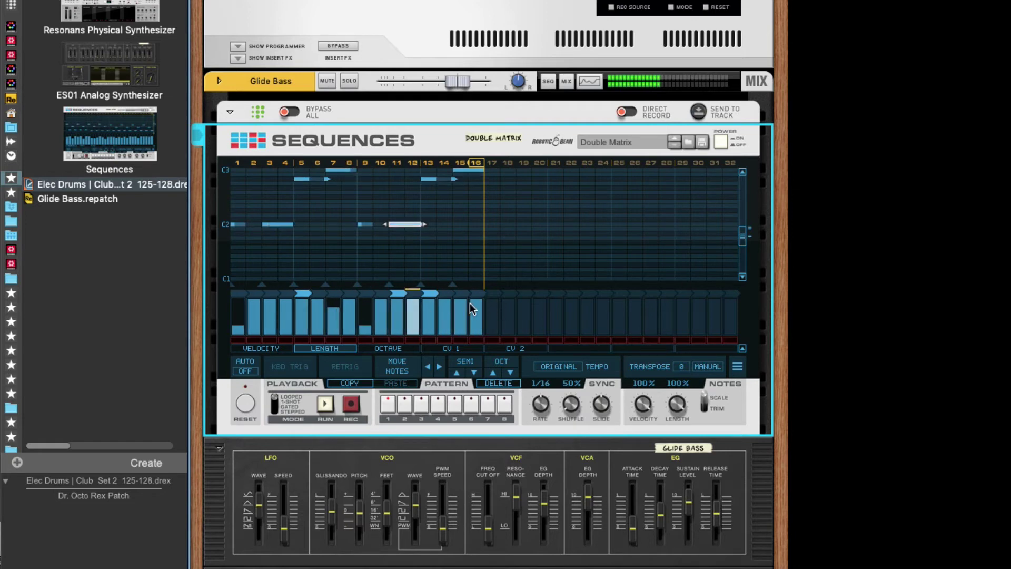
pyautogui.moveTo(459, 302); pyautogui.dragTo(462, 309)
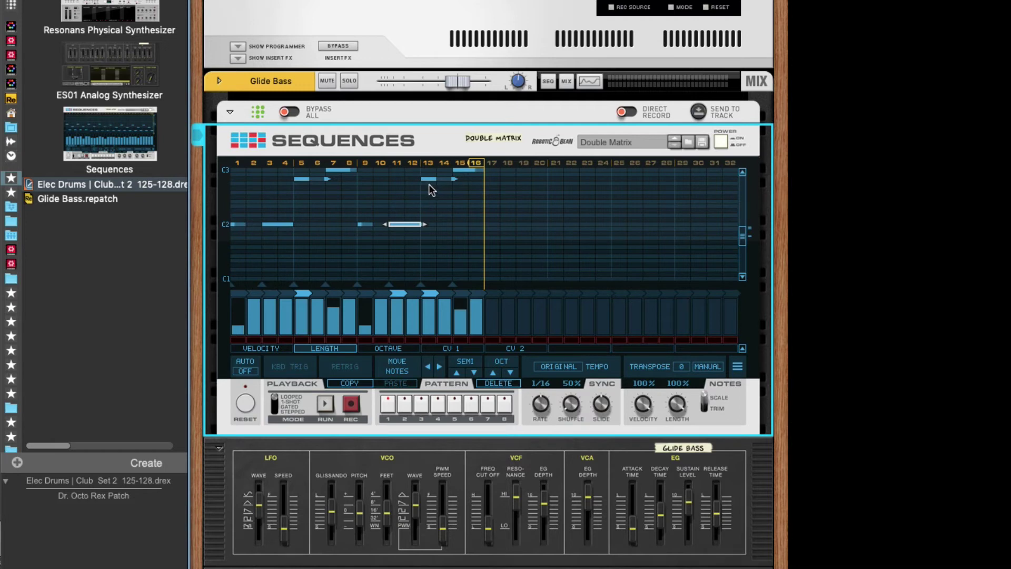
# - Mute steps 15 and 1 of the pattern in the length lane, with playback running
pyautogui.click(460, 340)
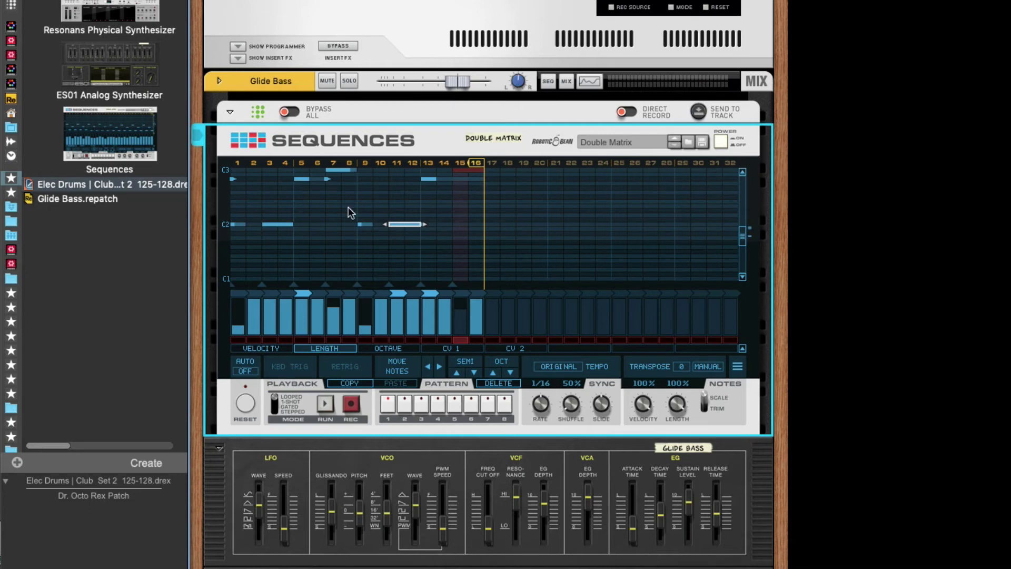
pyautogui.press('space')
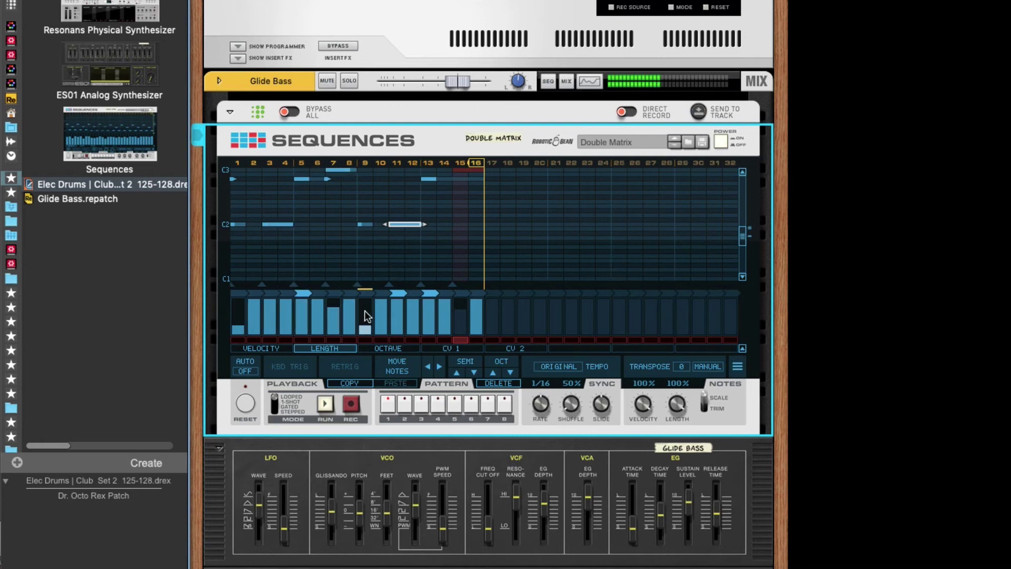
pyautogui.click(238, 340)
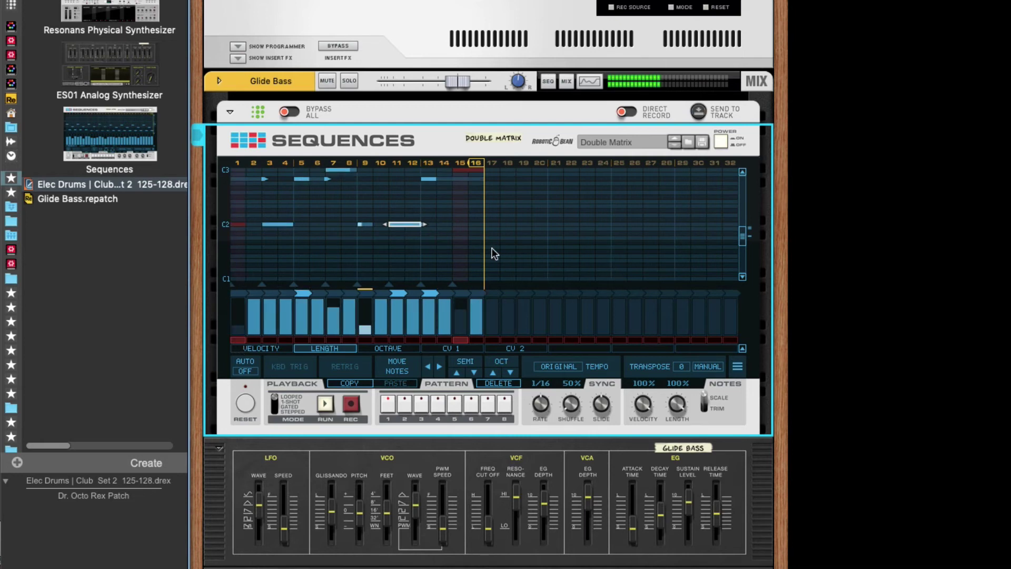
# - Reduce the Sequences player's overall note length to 17%, keeping the tied steps at full length
pyautogui.click(264, 182)
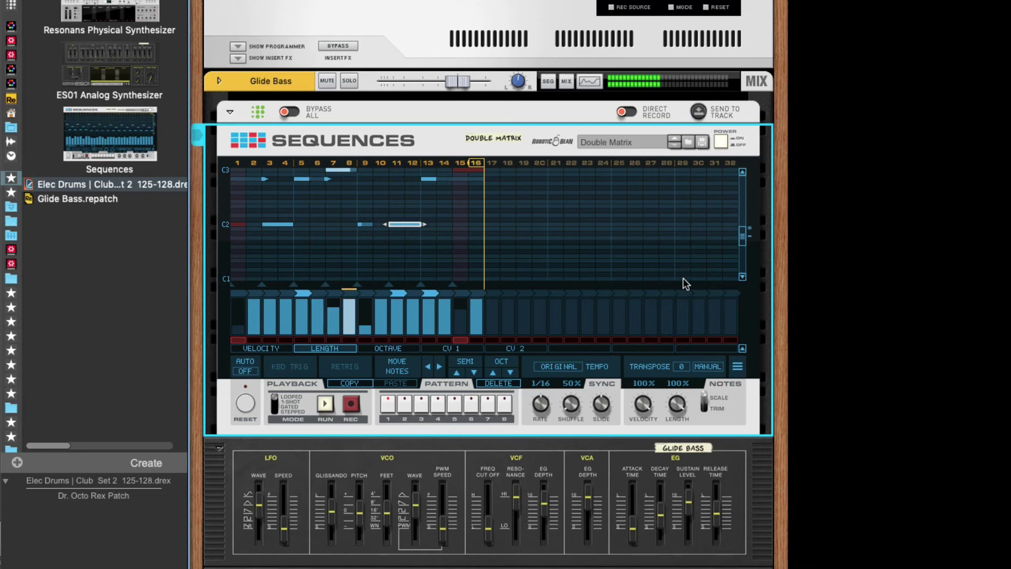
pyautogui.moveTo(677, 402); pyautogui.dragTo(678, 447)
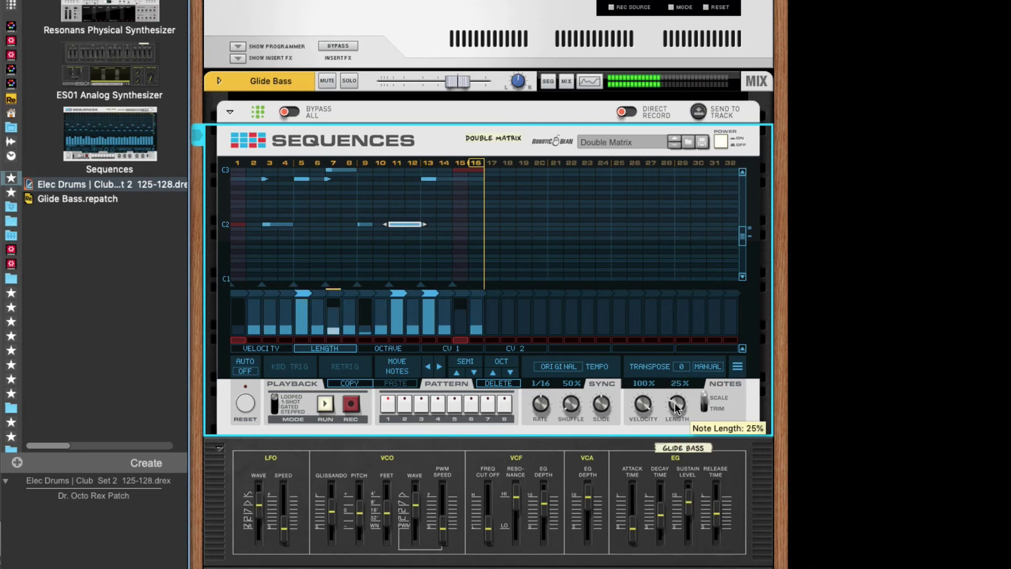
pyautogui.moveTo(675, 402); pyautogui.dragTo(675, 407)
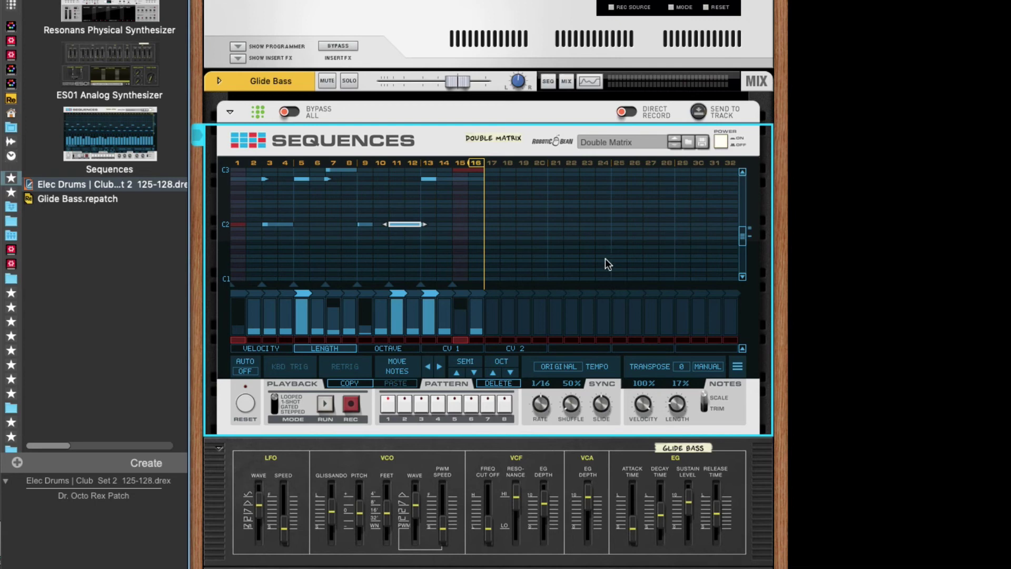
# - Show the CV 1 lane and cable the Sequences CV 1 output to the ES01's Mod Wheel input on the rear of the rack
pyautogui.click(460, 352)
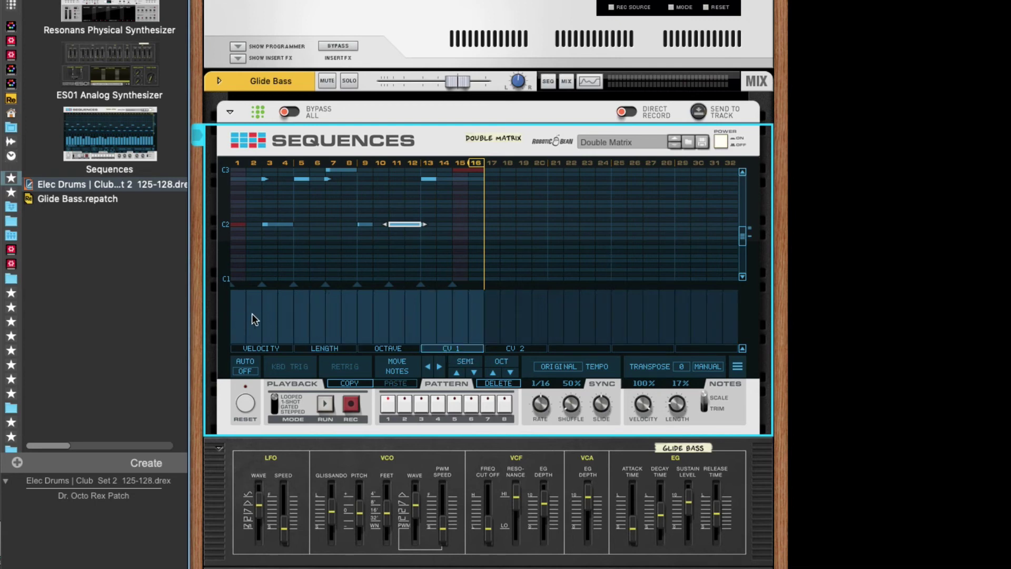
pyautogui.press('Tab')
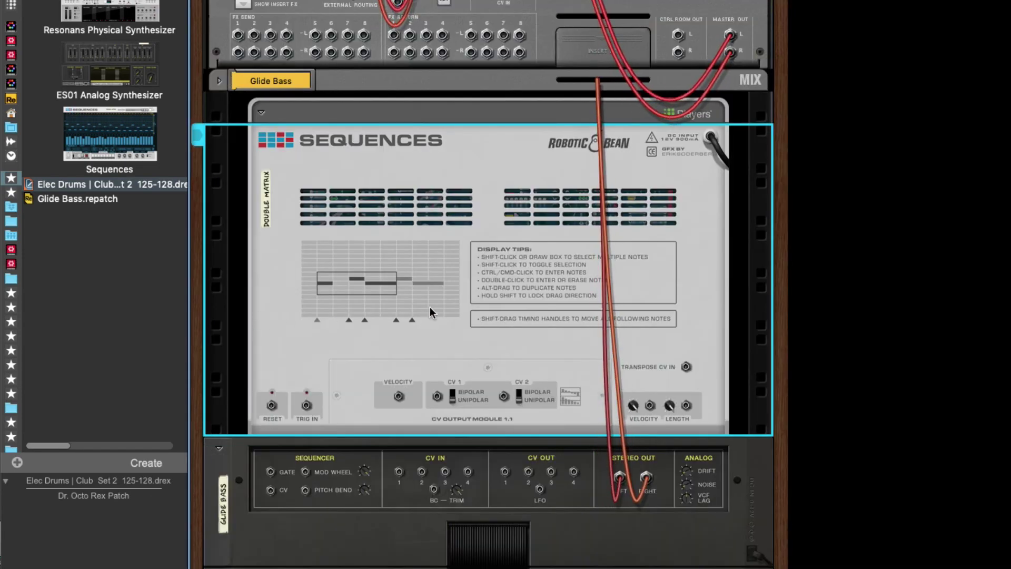
pyautogui.scroll(-3, 430, 308)
pyautogui.scroll(-2, 430, 309)
pyautogui.moveTo(437, 219); pyautogui.dragTo(308, 299)
pyautogui.press('Tab')
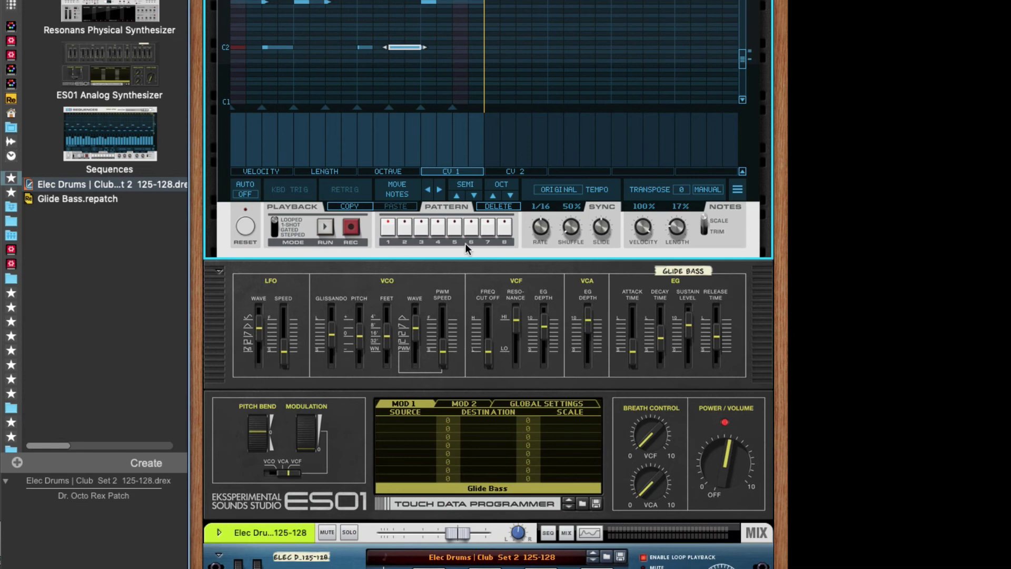
# - Start playback and draw a CV 1 curve falling from near maximum at step 1 to zero around step 7, then rising to maximum by step 16
pyautogui.press('space')
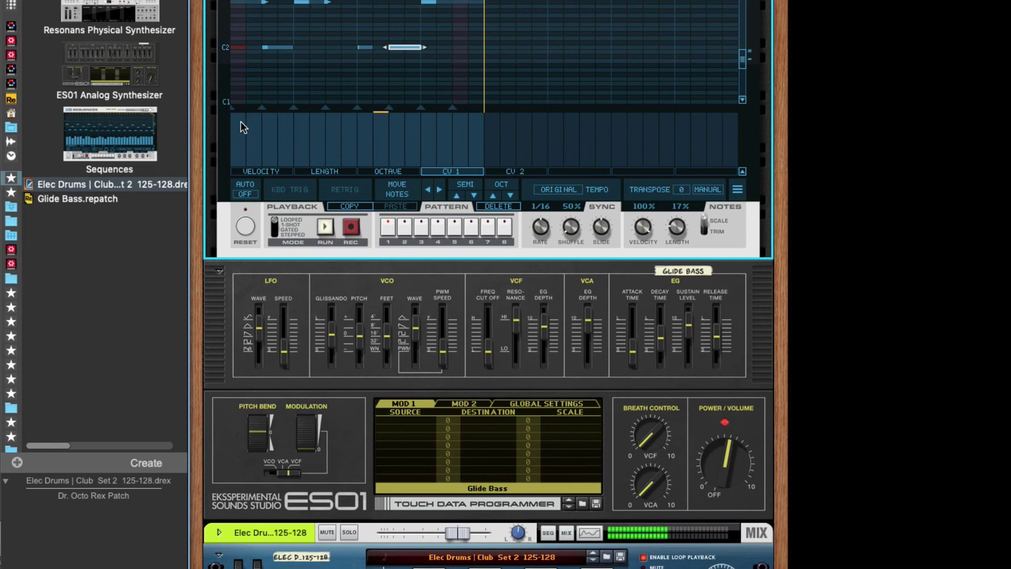
pyautogui.moveTo(289, 137); pyautogui.dragTo(333, 162)
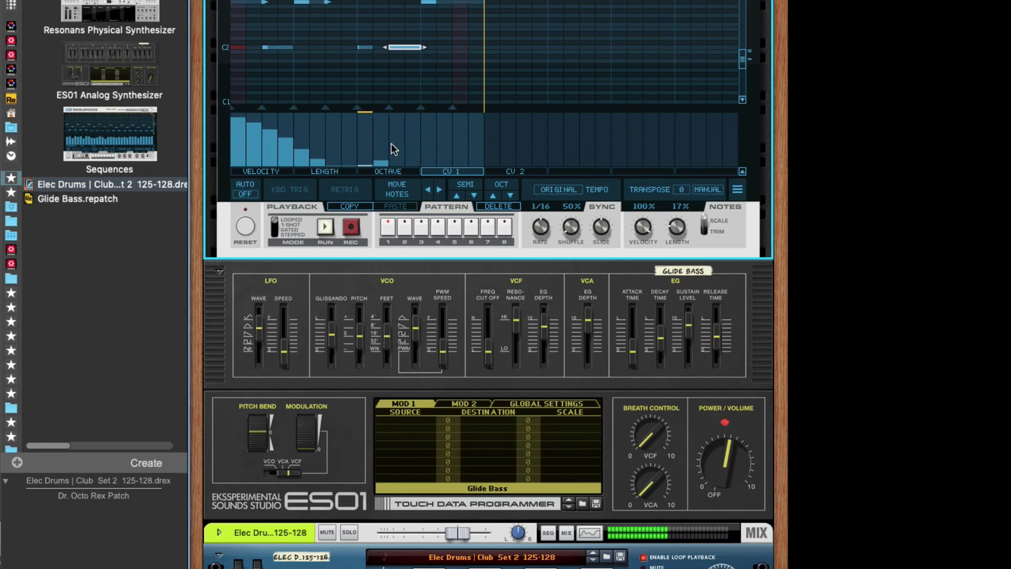
pyautogui.moveTo(391, 143)
pyautogui.mouseDown()
pyautogui.moveTo(440, 116)
pyautogui.moveTo(482, 114)
pyautogui.mouseUp()
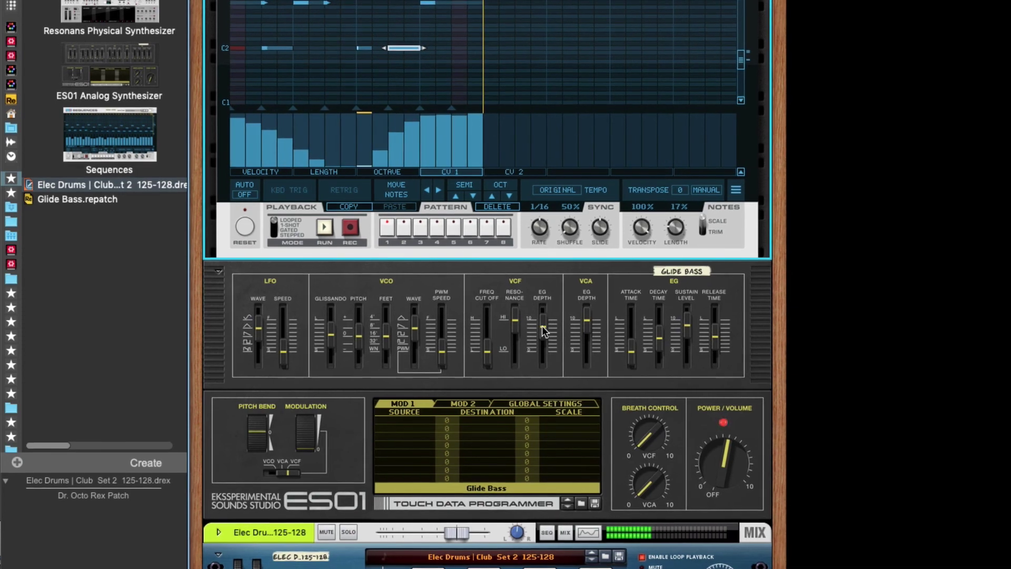
# - Lower the ES01's VCF EG Depth to 62
pyautogui.moveTo(542, 325); pyautogui.dragTo(543, 331)
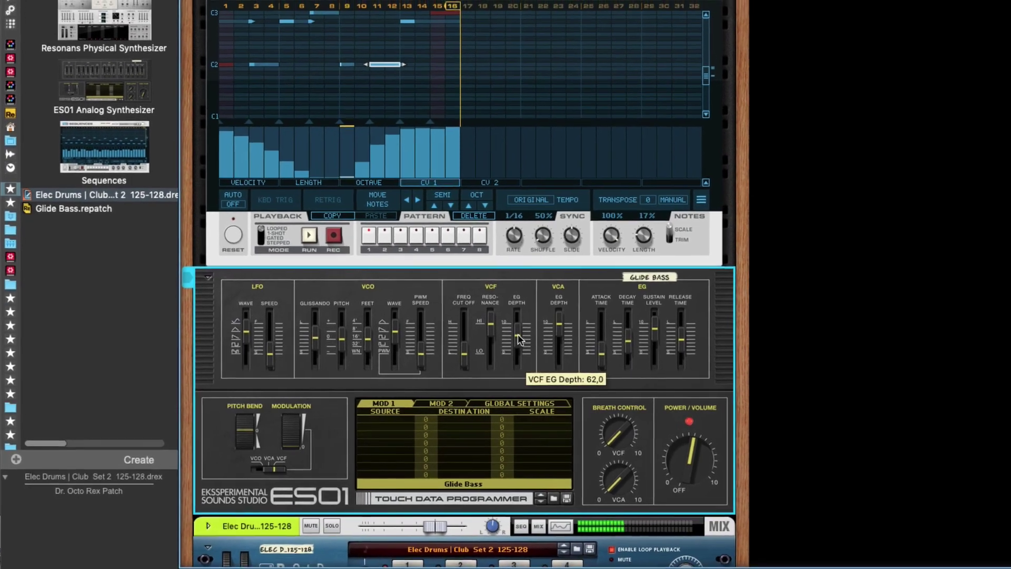